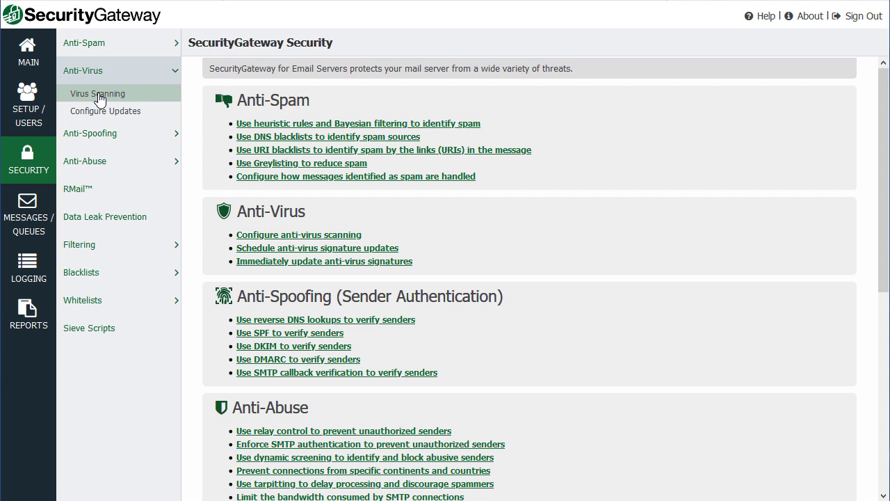
# Step: Open the global Virus Scanning settings and review the configuration options, scanning engines and domains available for separate configuration
pyautogui.click(101, 98)
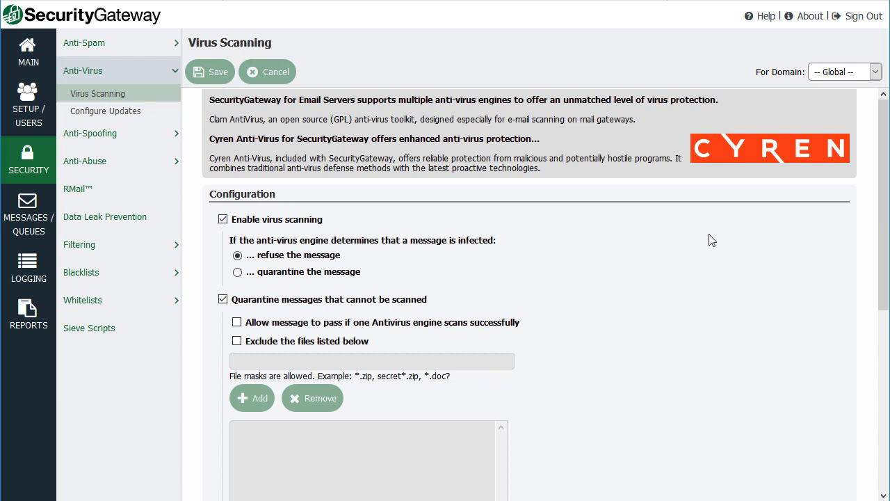
pyautogui.moveTo(883, 188); pyautogui.dragTo(881, 367)
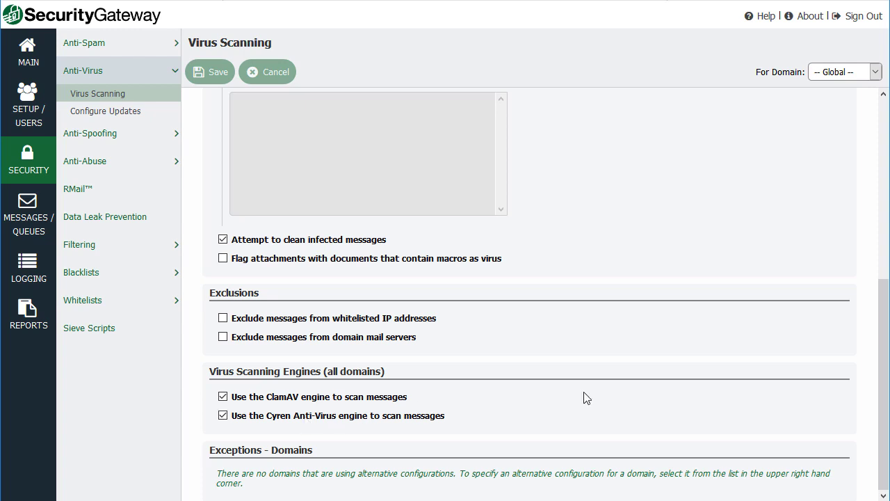
pyautogui.moveTo(885, 421); pyautogui.dragTo(885, 244)
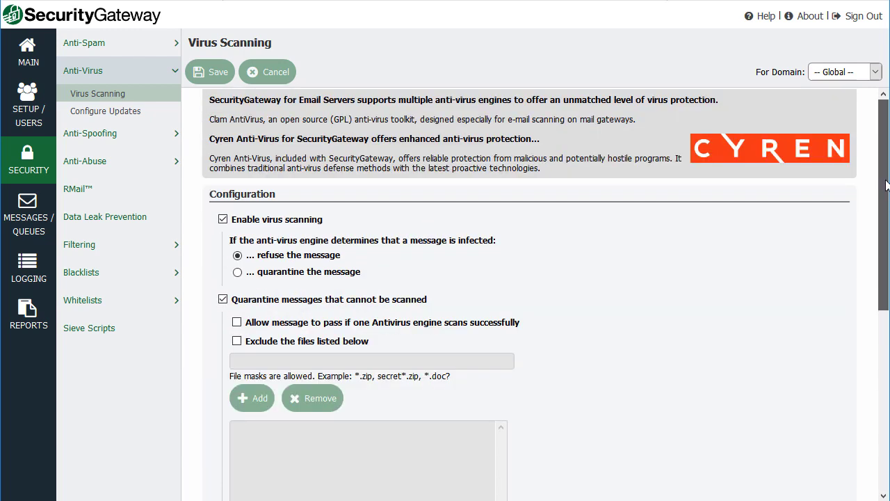
pyautogui.click(875, 72)
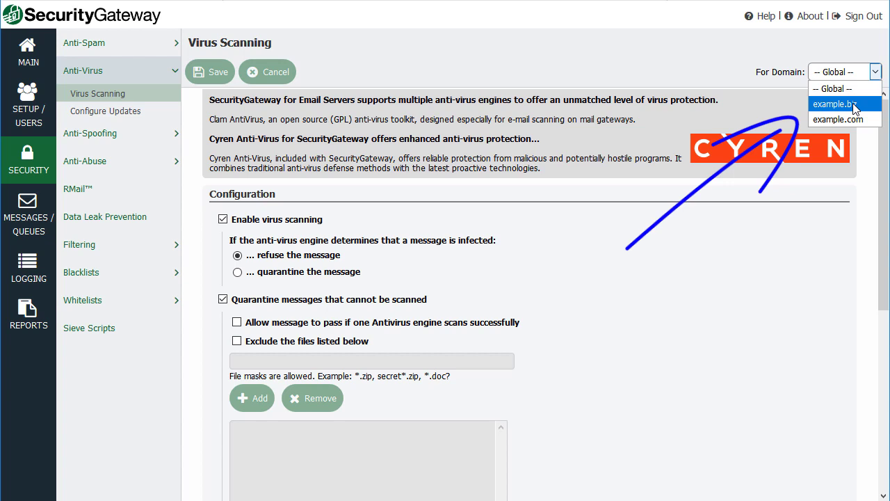
pyautogui.click(714, 272)
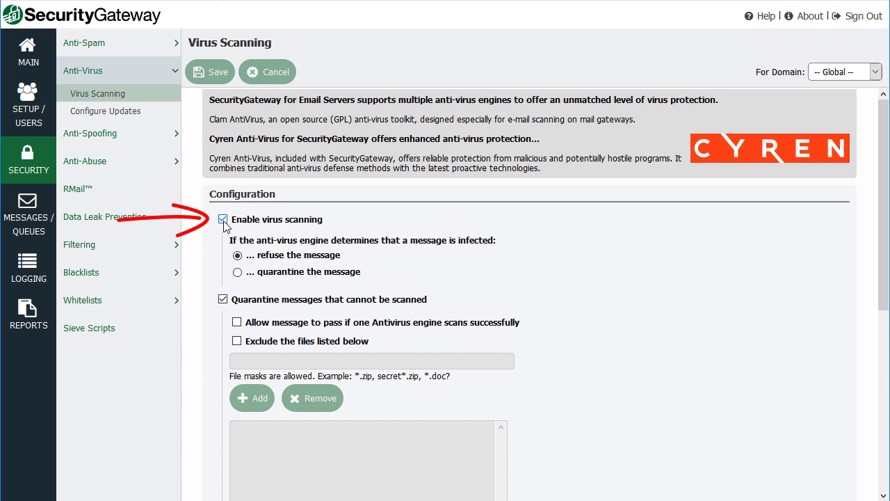
# Step: Try the quarantine option for infected messages, and set the action back to refusing the message
pyautogui.click(237, 272)
pyautogui.click(237, 256)
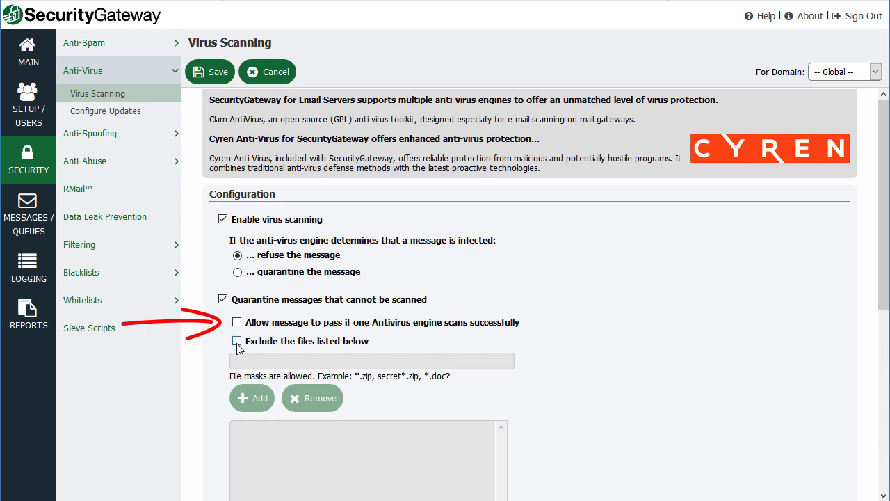
# Step: Enable file exclusions for messages that cannot be scanned and add the file mask *.zip to the list
pyautogui.click(236, 342)
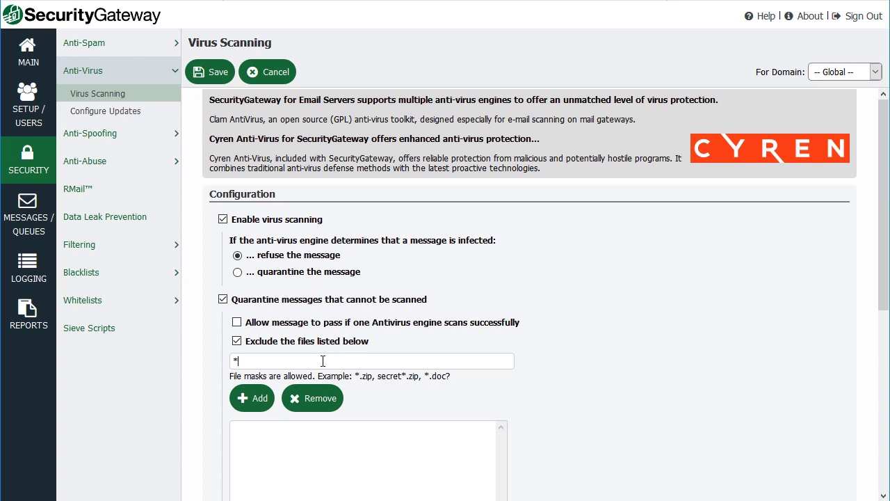
pyautogui.write('.zip')
pyautogui.click(251, 403)
# Step: Remove the *.zip mask from the exclusion list and turn off the exclusion of listed files
pyautogui.click(248, 429)
pyautogui.click(316, 398)
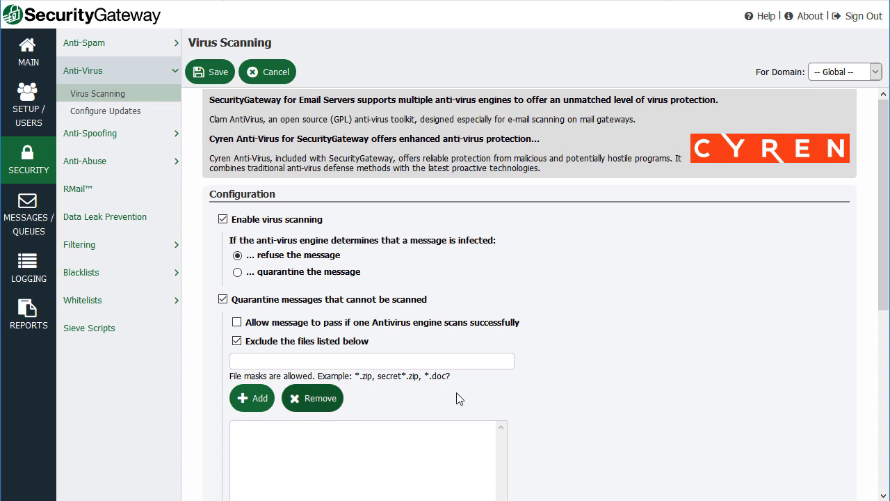
pyautogui.moveTo(885, 200); pyautogui.dragTo(885, 224)
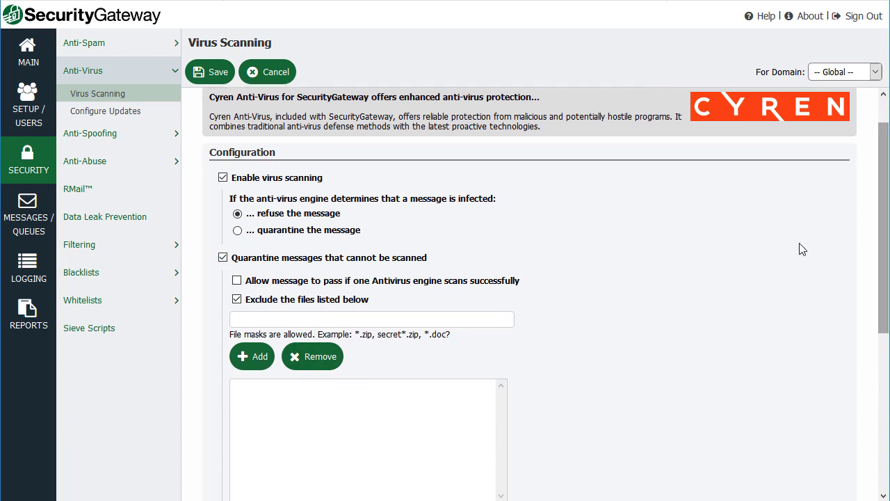
pyautogui.click(237, 299)
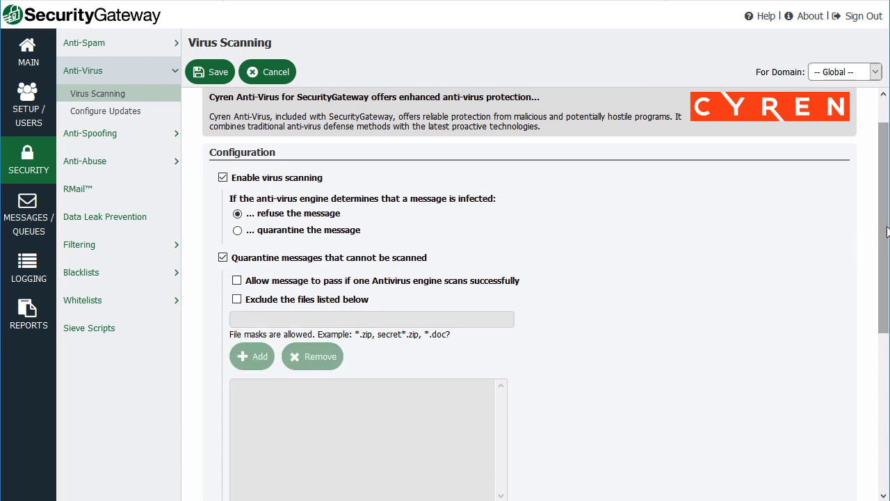
# Step: Try flagging attachments with documents that contain macros as virus, and turn the option off again
pyautogui.moveTo(883, 232); pyautogui.dragTo(883, 356)
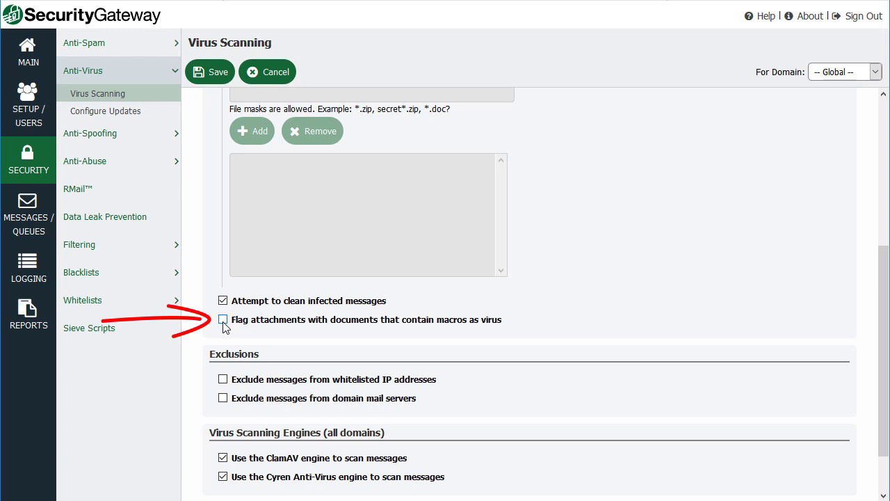
pyautogui.click(223, 324)
pyautogui.click(225, 321)
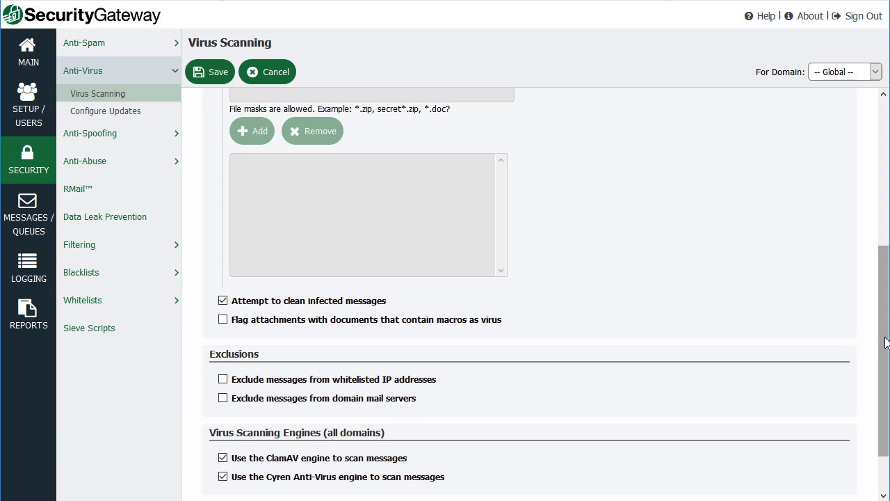
# Step: Review the exclusions, scanning engines and domain choices, and save the global virus scanning settings
pyautogui.moveTo(887, 342); pyautogui.dragTo(887, 375)
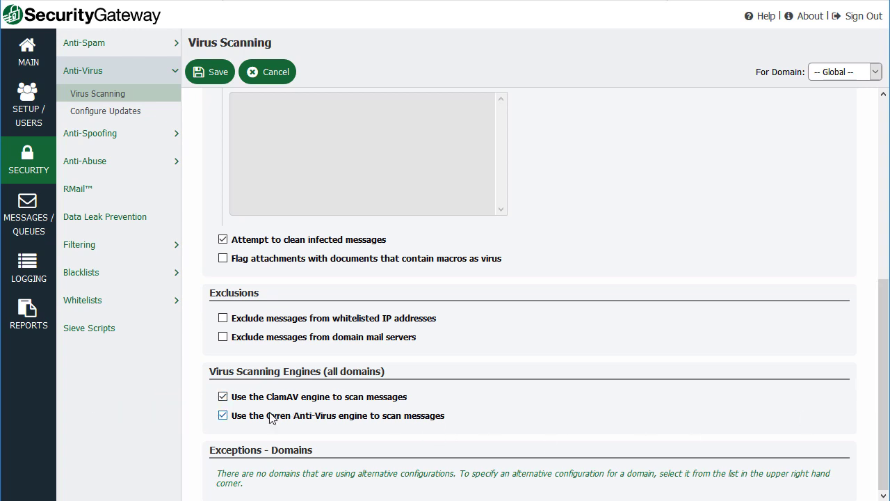
pyautogui.click(875, 73)
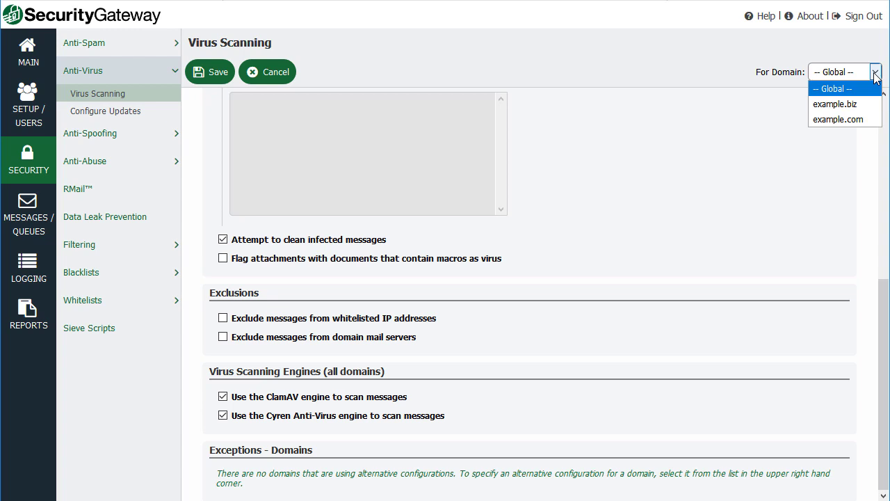
pyautogui.click(875, 73)
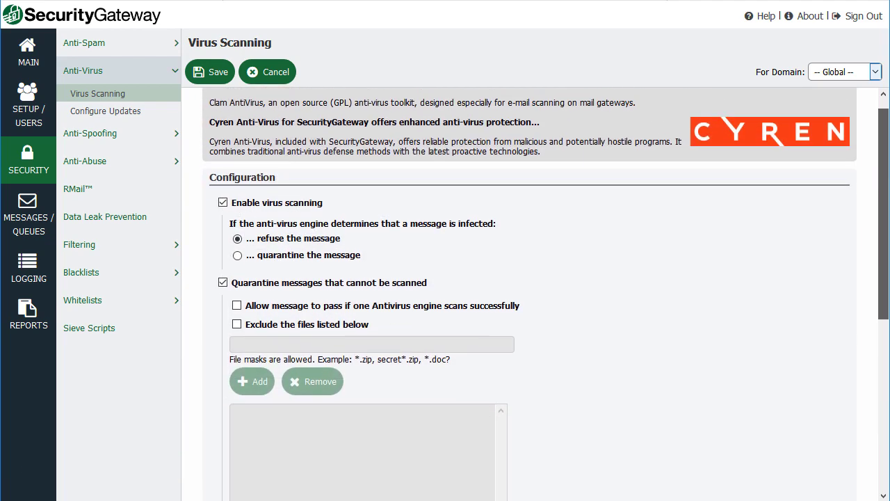
pyautogui.moveTo(883, 214); pyautogui.dragTo(883, 204)
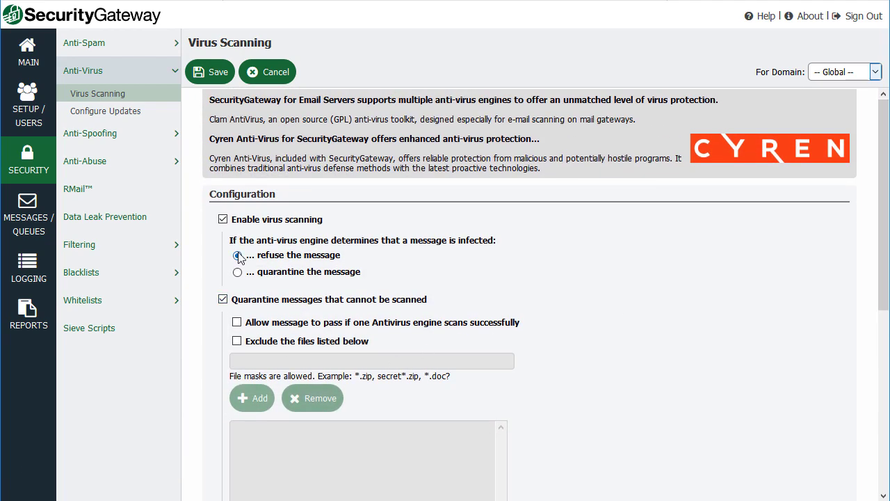
pyautogui.click(204, 75)
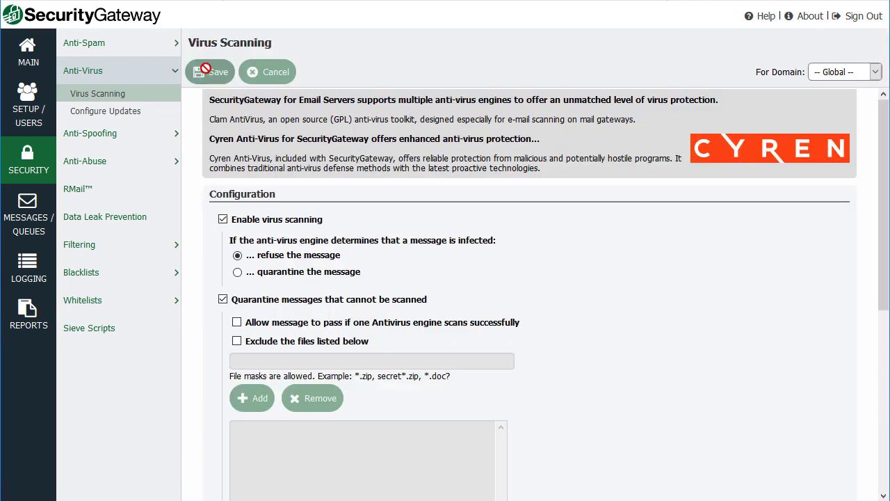
# Step: Open the virus signature update settings, try the Daily schedule and set automatic updates back to Hourly
pyautogui.click(96, 119)
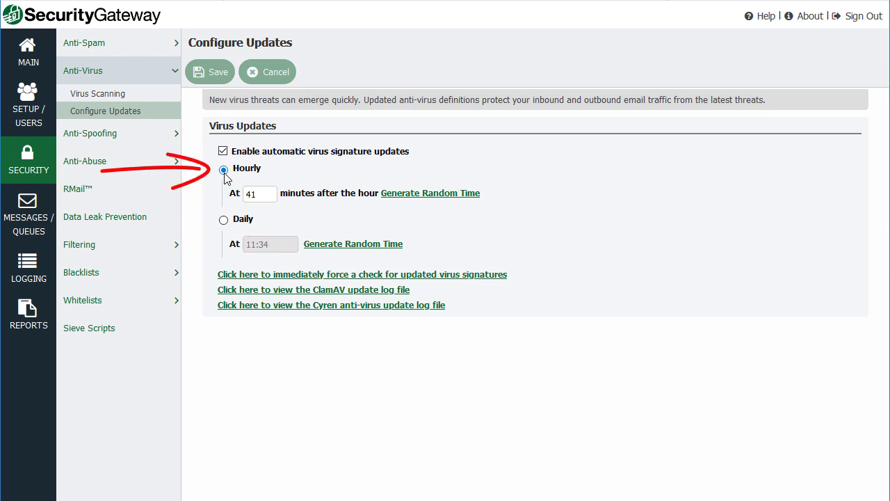
pyautogui.doubleClick(249, 195)
pyautogui.click(264, 195)
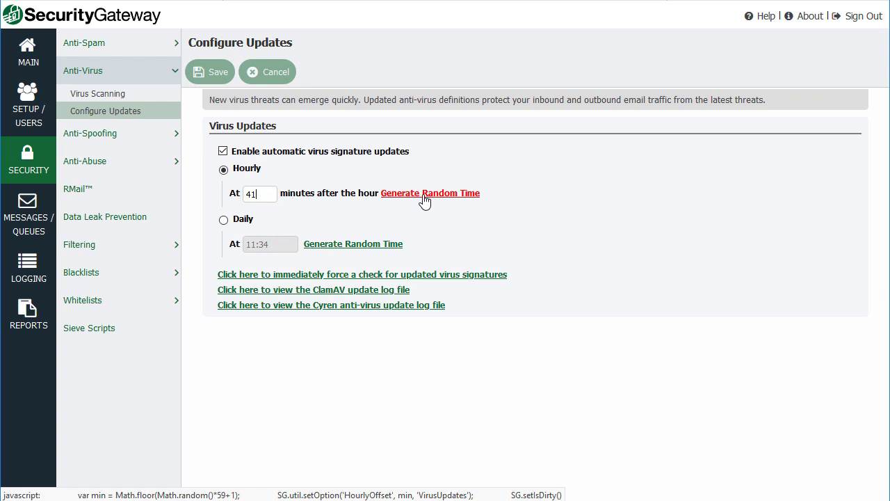
pyautogui.click(223, 220)
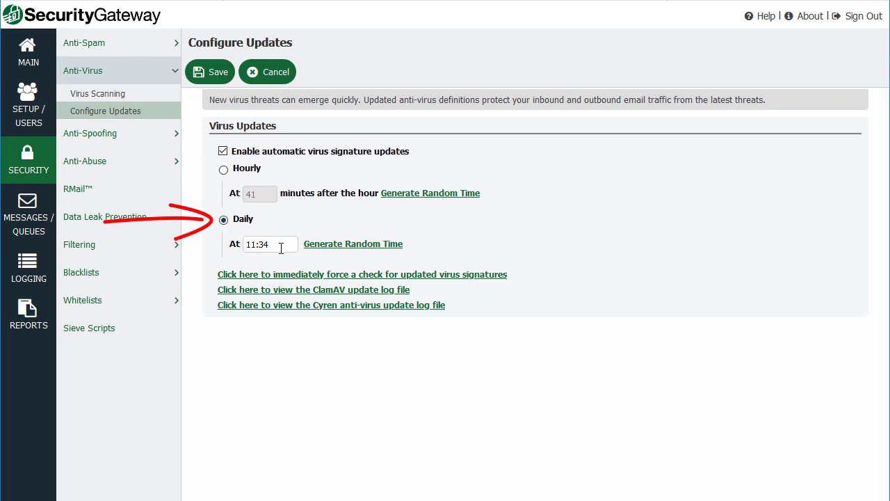
pyautogui.click(223, 170)
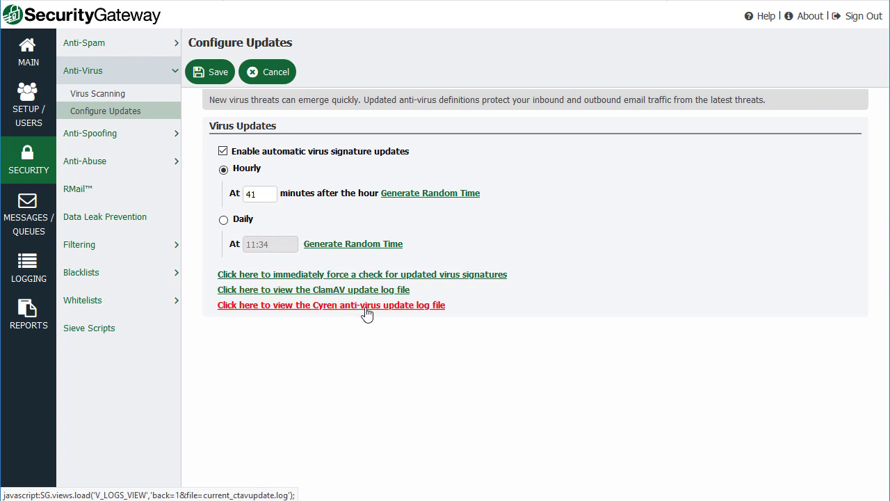
# Step: View the Cyren anti-virus update log, and examine the update start times and database status entries in the ClamAV update log
pyautogui.click(339, 305)
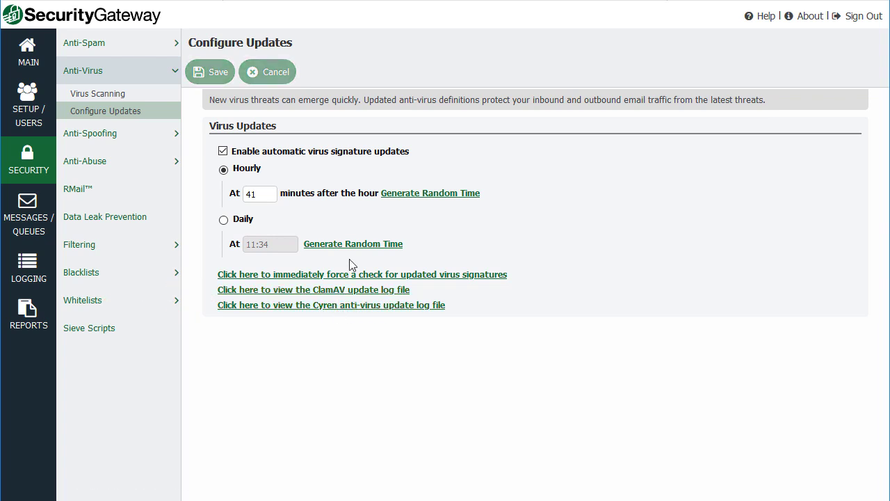
pyautogui.click(361, 292)
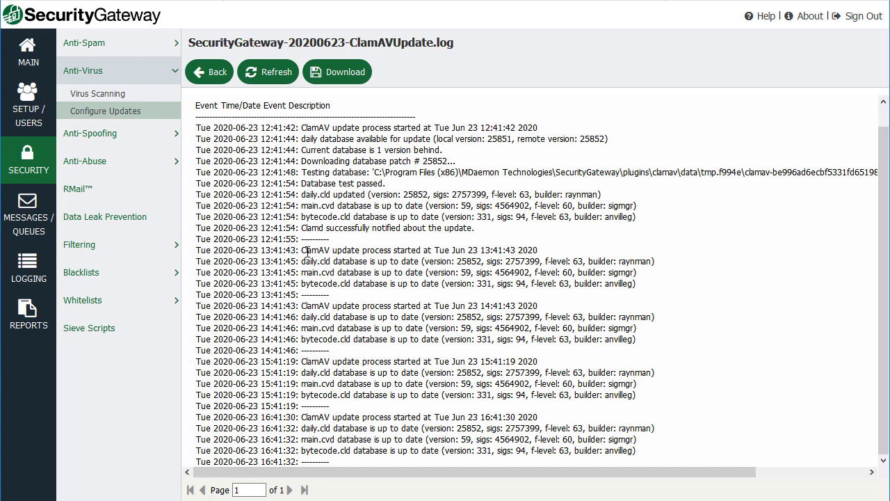
pyautogui.moveTo(304, 250); pyautogui.dragTo(542, 256)
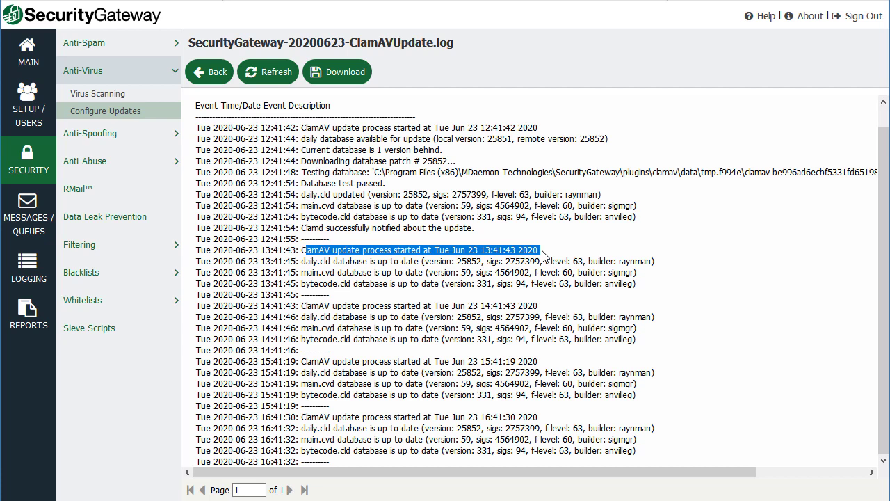
pyautogui.click(330, 263)
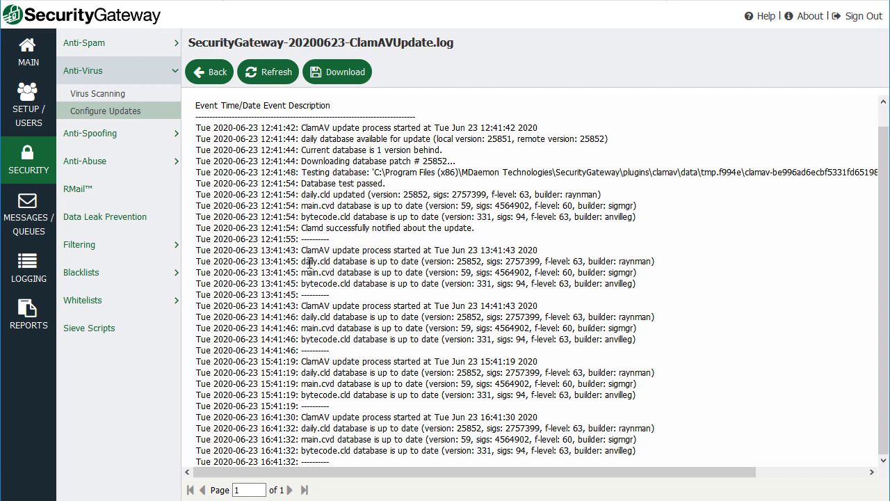
pyautogui.moveTo(307, 262); pyautogui.dragTo(541, 258)
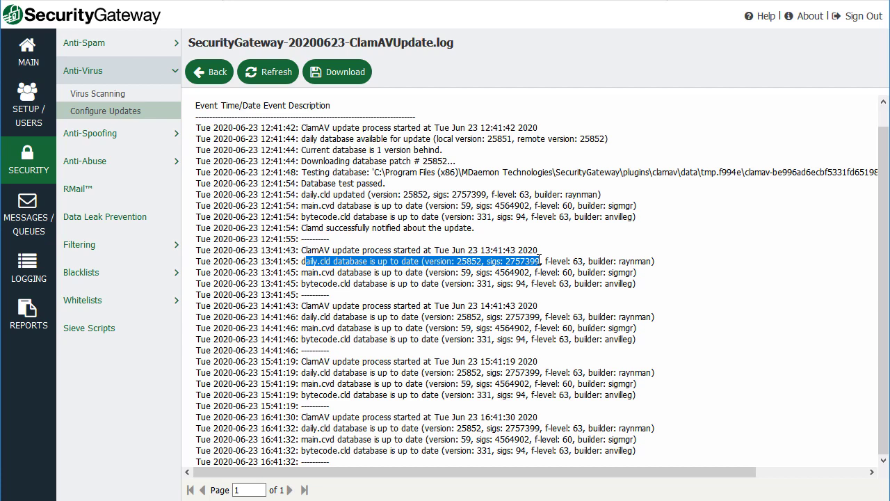
pyautogui.moveTo(320, 284); pyautogui.dragTo(433, 275)
pyautogui.click(411, 284)
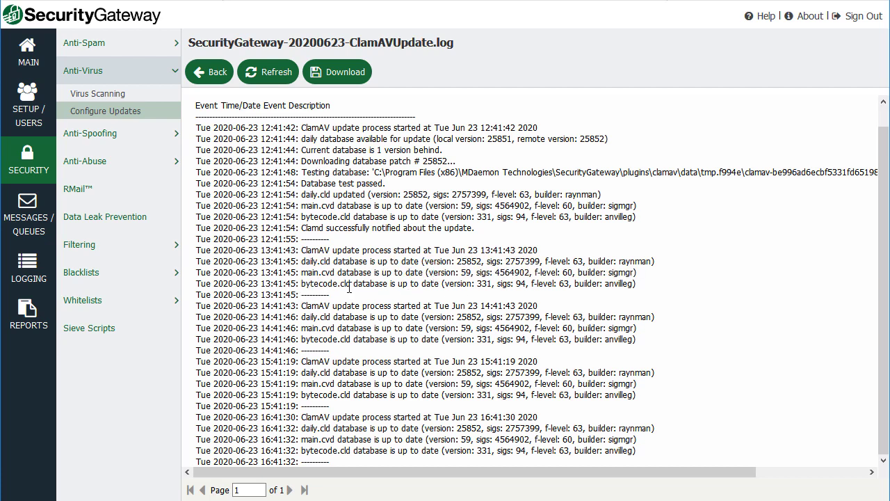
pyautogui.moveTo(303, 284); pyautogui.dragTo(456, 284)
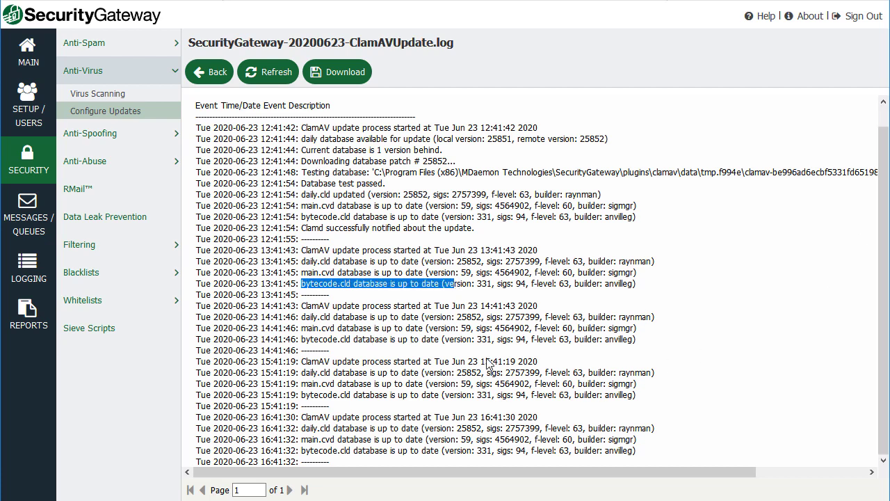
pyautogui.moveTo(311, 340); pyautogui.dragTo(609, 340)
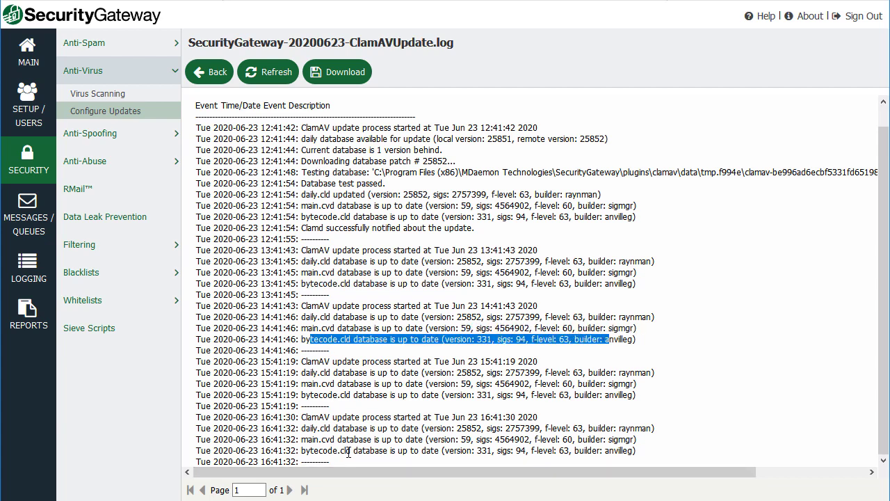
pyautogui.moveTo(356, 452); pyautogui.dragTo(630, 450)
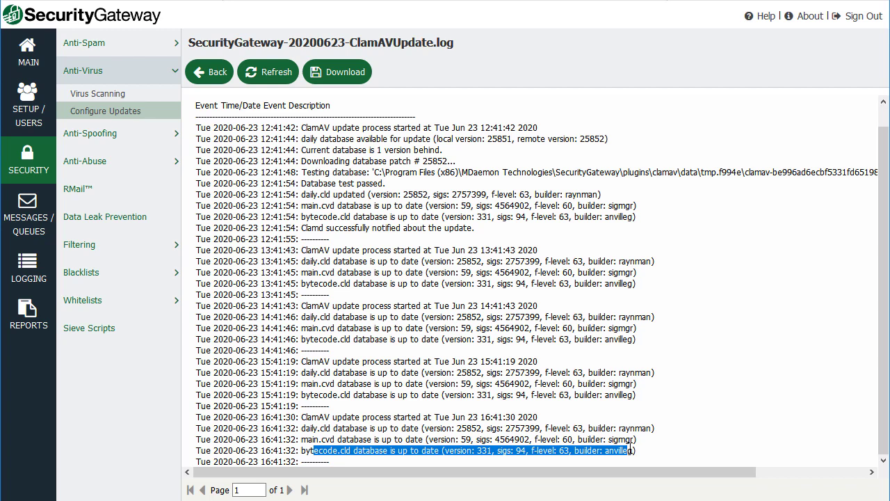
pyautogui.click(378, 464)
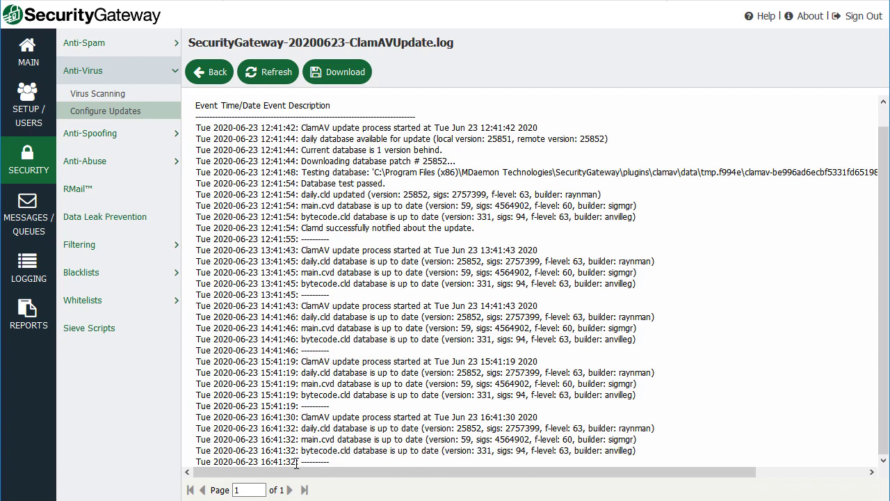